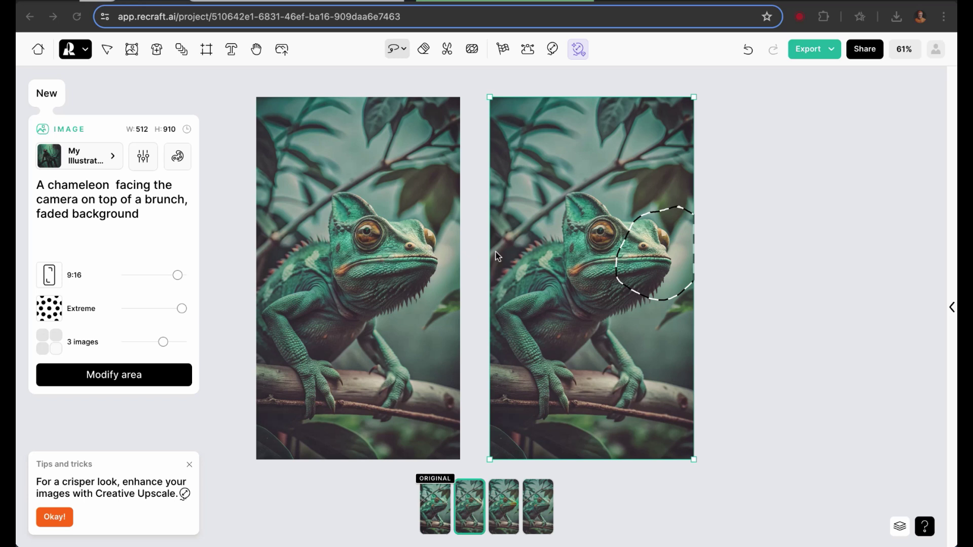
Zoom into the snout and compare the third and fourth regenerated variants
scroll(536, 260, "right", 3)
scroll(543, 254, "up", 5)
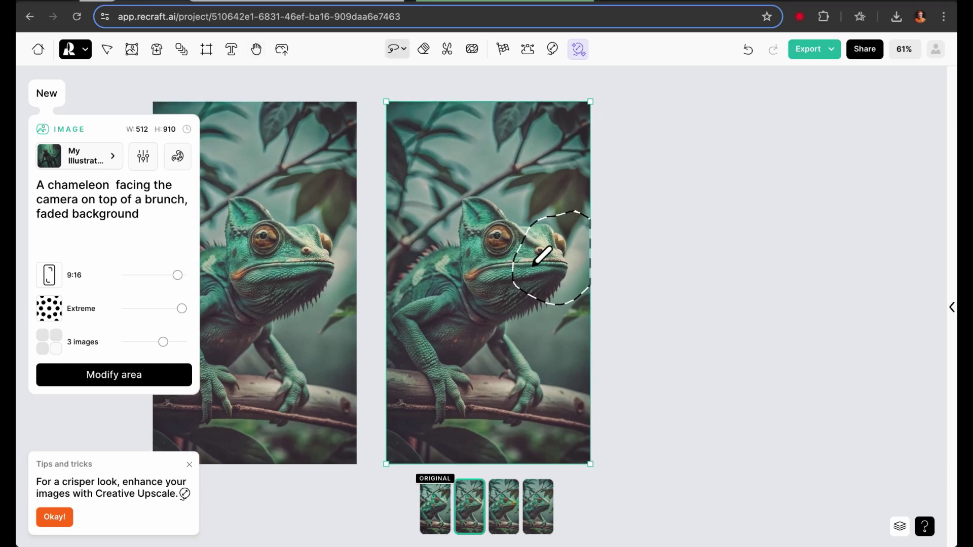
scroll(544, 256, "up", 10)
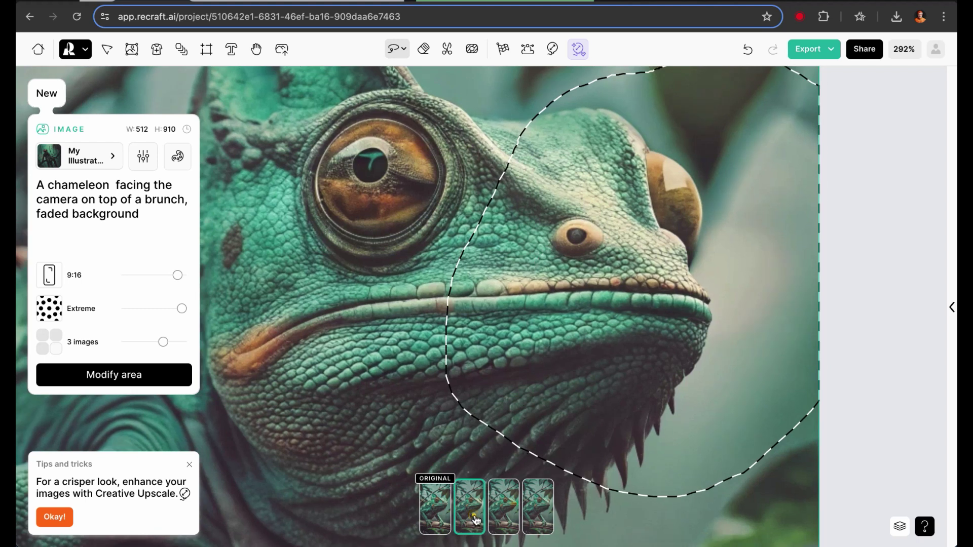
left_click(507, 516)
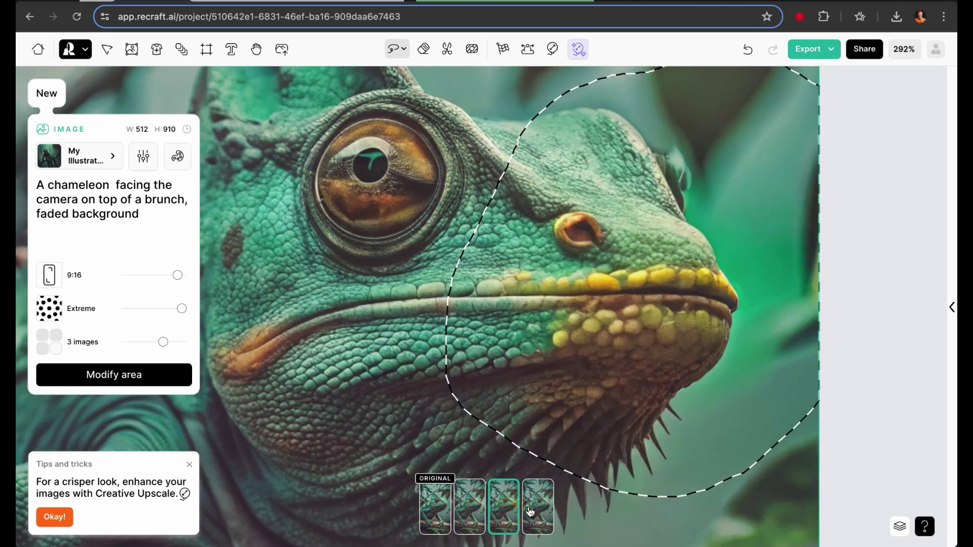
left_click(530, 511)
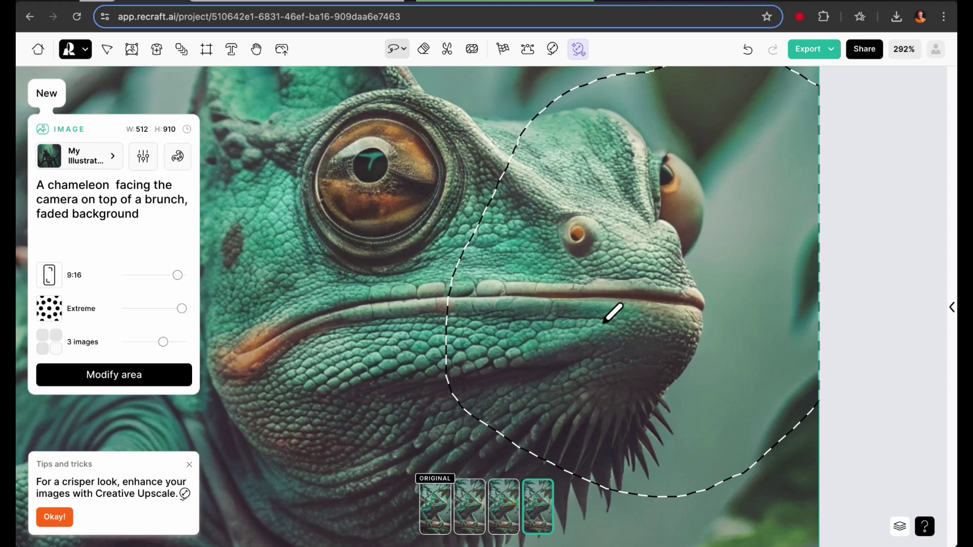
Zoom out, show the original chameleon image and download it as PNG
key("shift+2")
key("Escape")
key("shift+1")
scroll(602, 324, "up", 3)
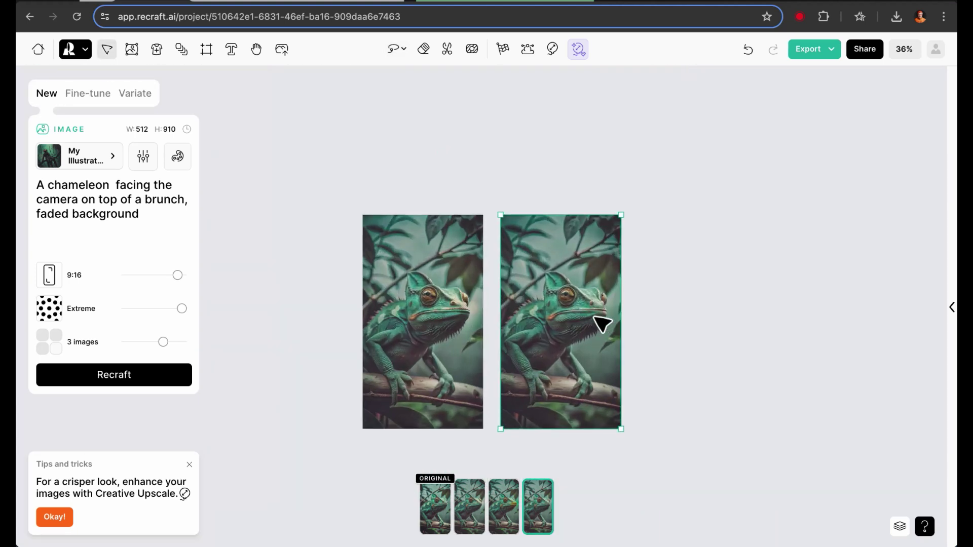
left_click(438, 501)
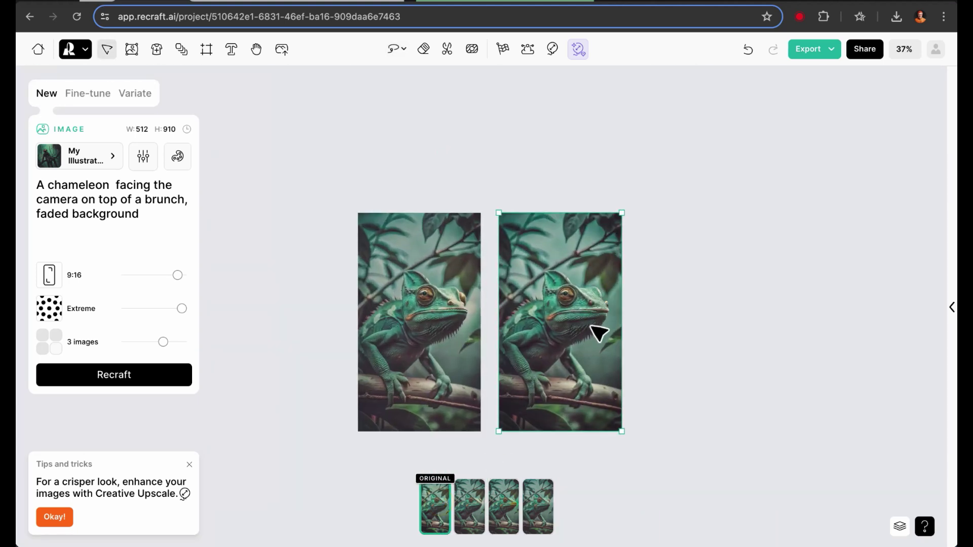
left_click(824, 49)
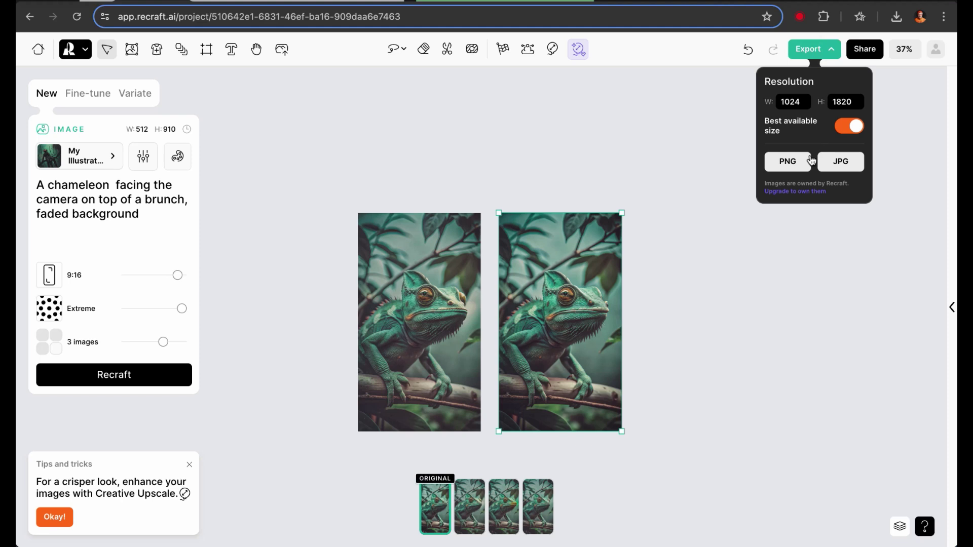
left_click(787, 163)
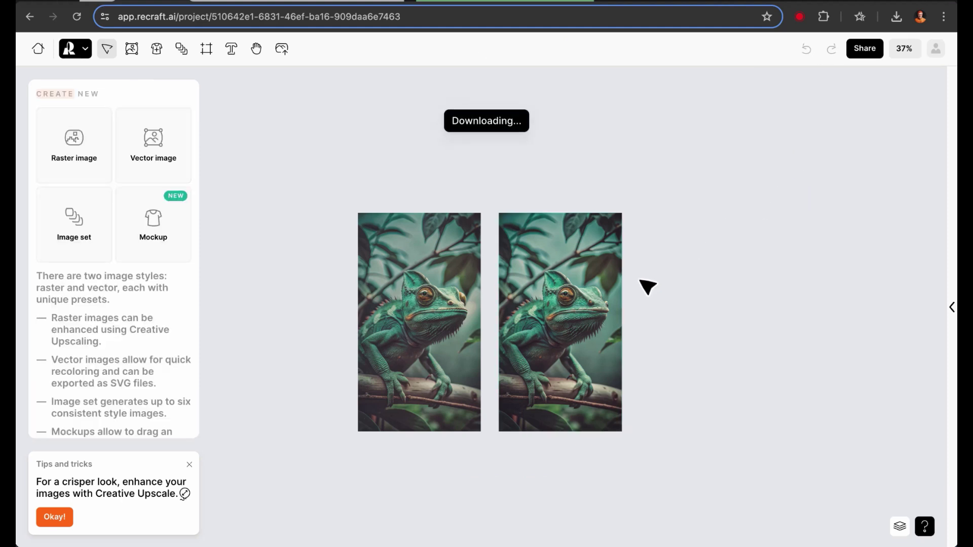
Switch the right image to the fourth variant and download it as PNG
left_click(591, 298)
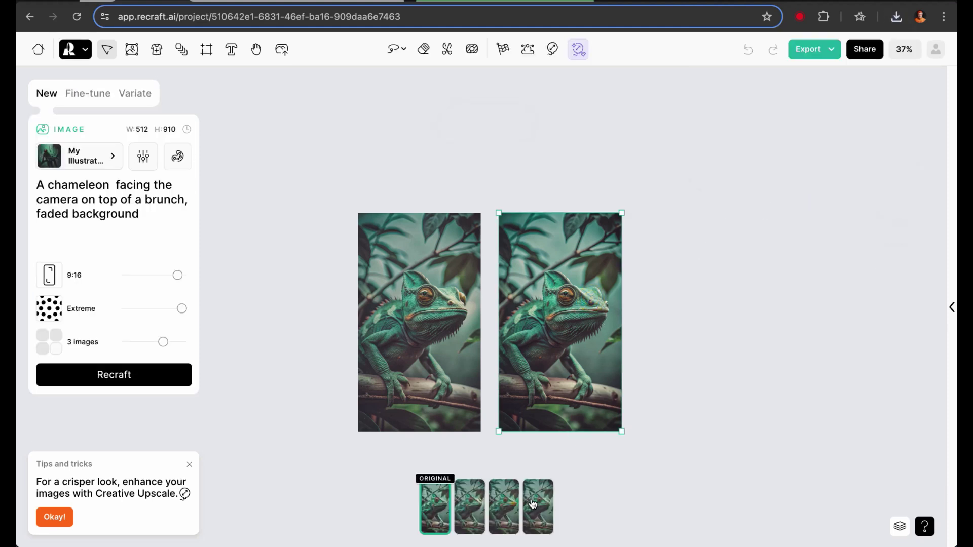
left_click(534, 505)
left_click(830, 49)
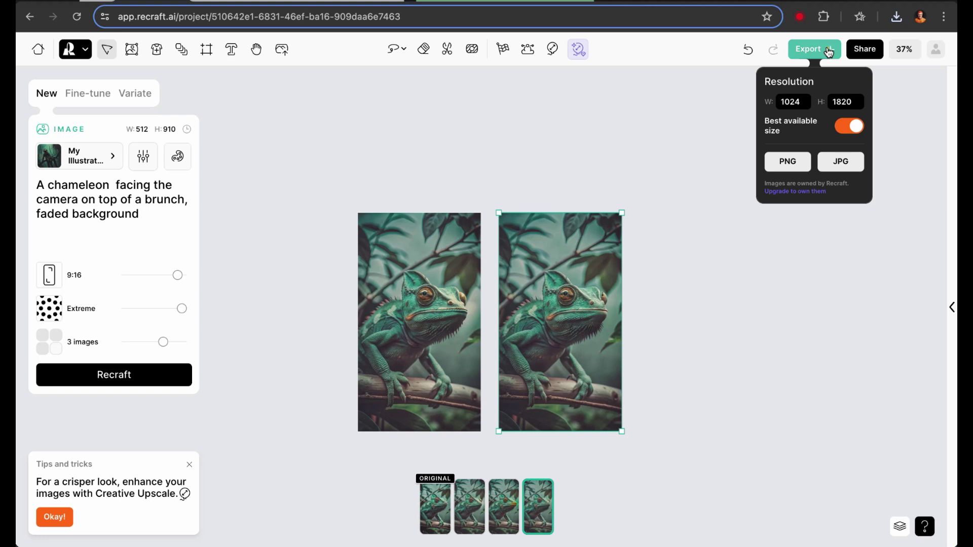
left_click(797, 162)
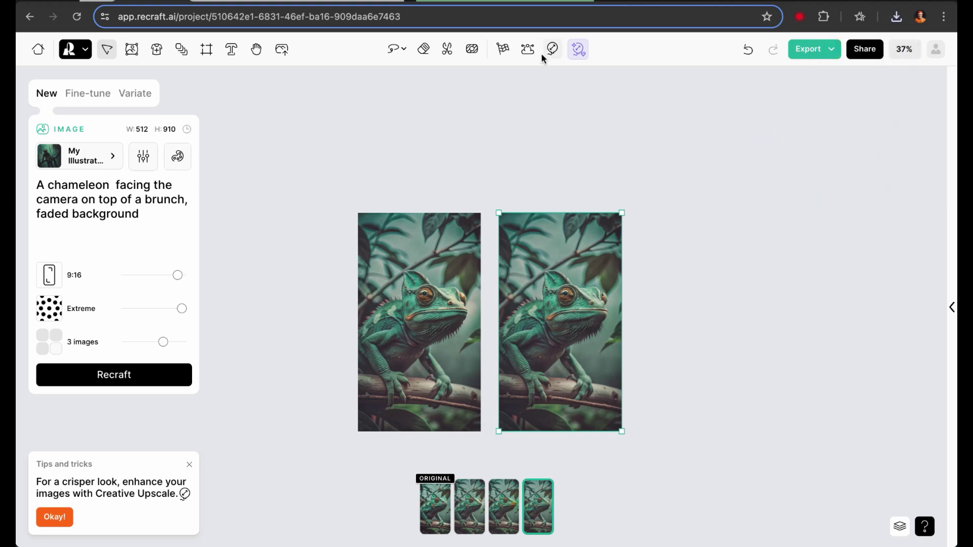
Open the newest chameleon download in Photopea and place the (3) PNG below Background
left_click(502, 4)
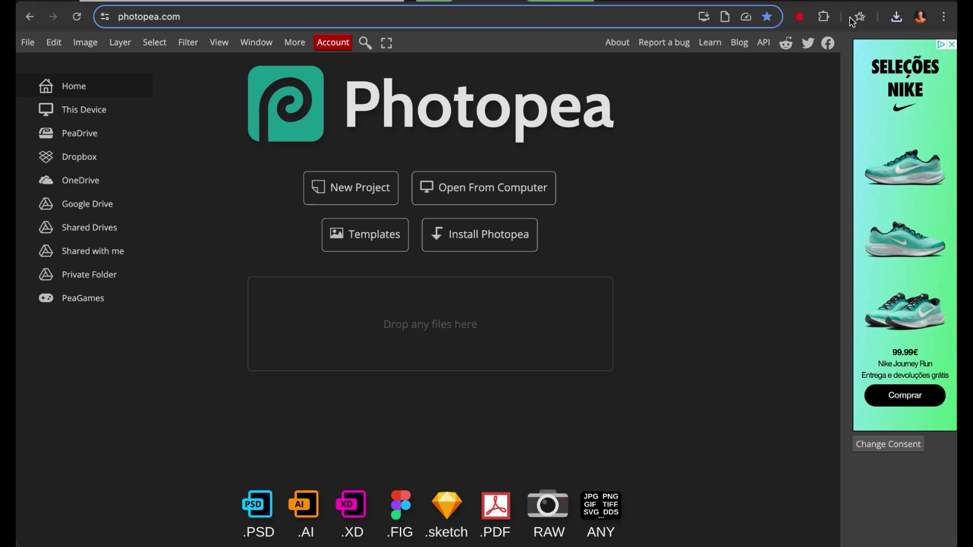
left_click(896, 17)
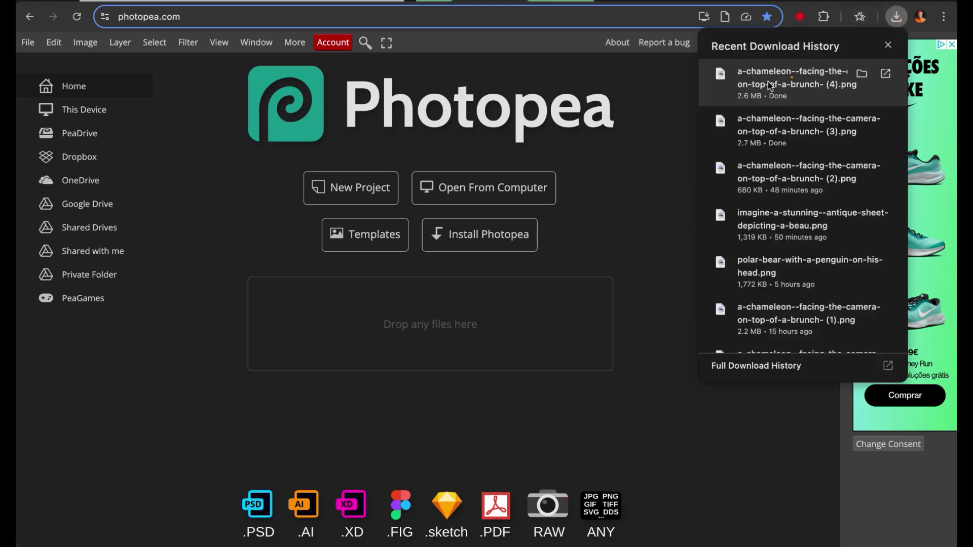
left_click_drag(769, 85, 614, 140)
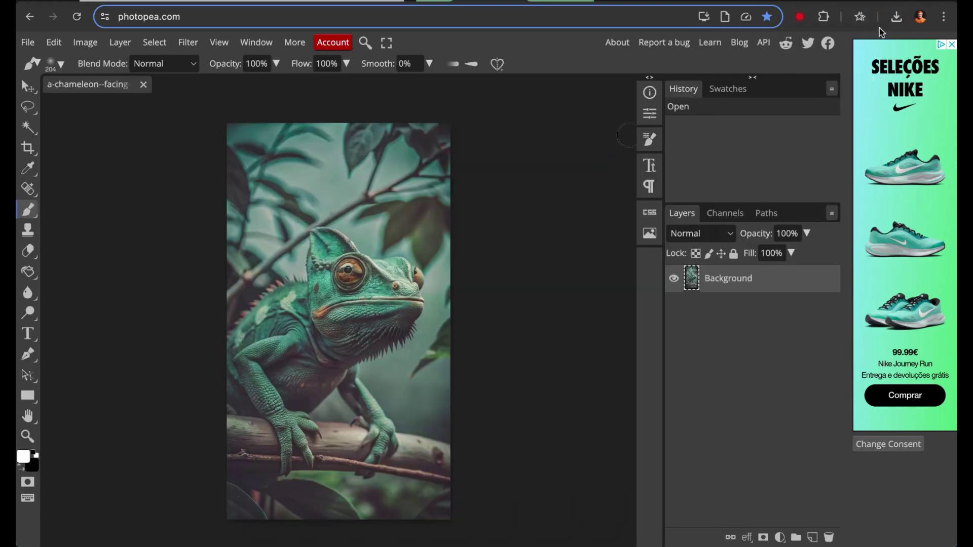
left_click(896, 17)
left_click_drag(783, 130, 416, 257)
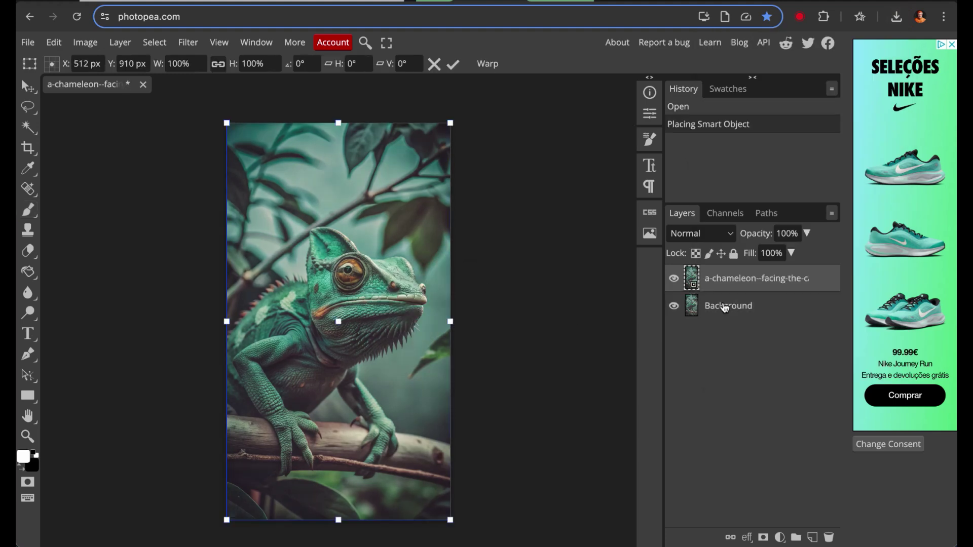
left_click_drag(722, 285, 724, 294)
Toggle Background's visibility to compare both versions, then select the Background layer
left_click(674, 278)
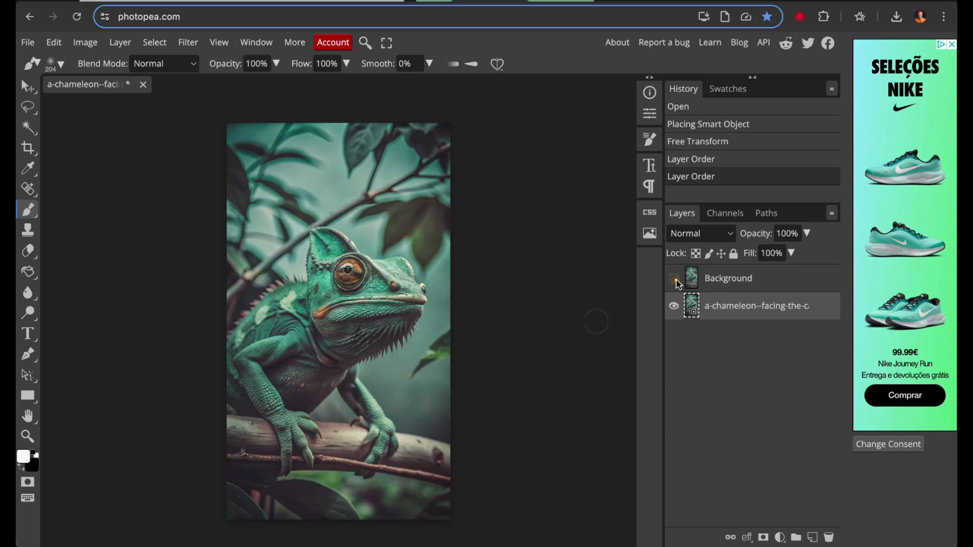
left_click(675, 278)
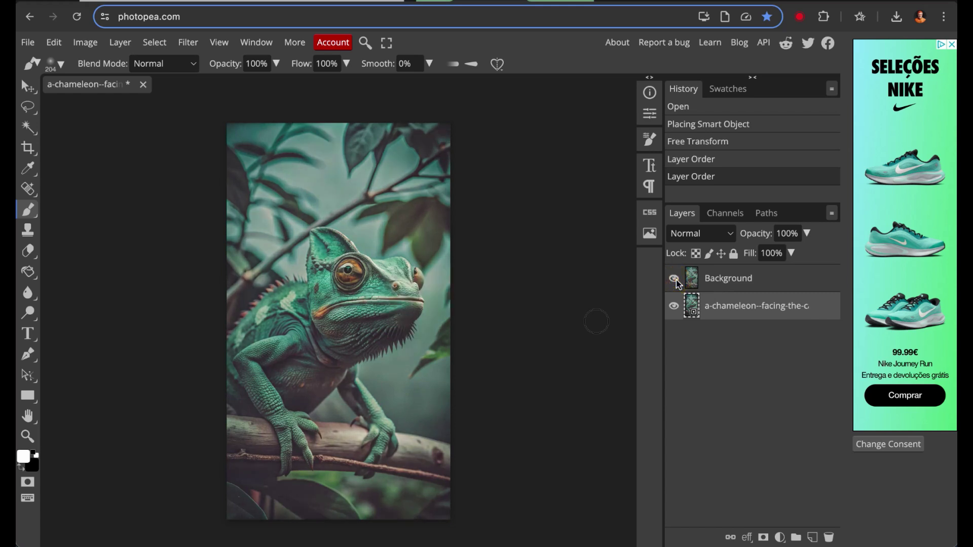
left_click(675, 279)
left_click(675, 279)
left_click(729, 282)
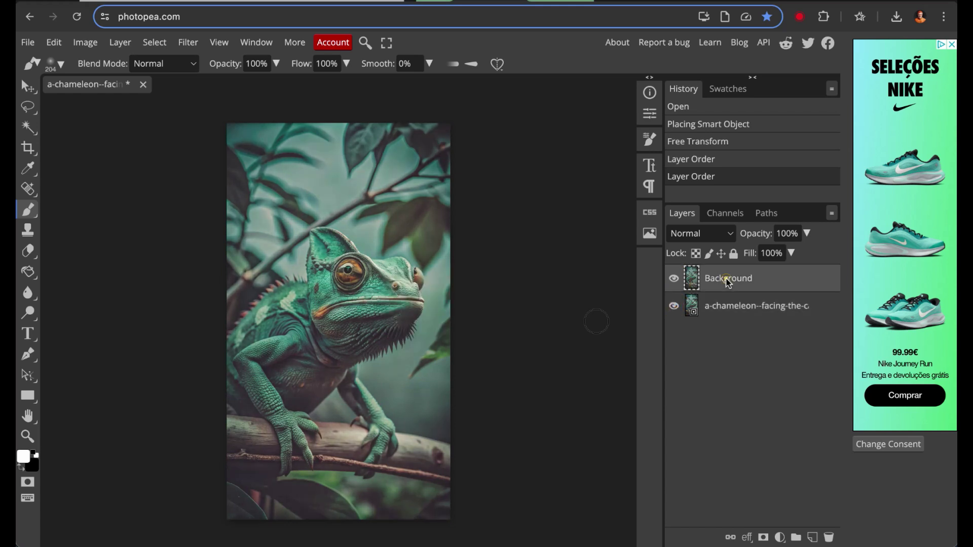
Add a Raster Mask set to Hide All on the Background layer
left_click(123, 43)
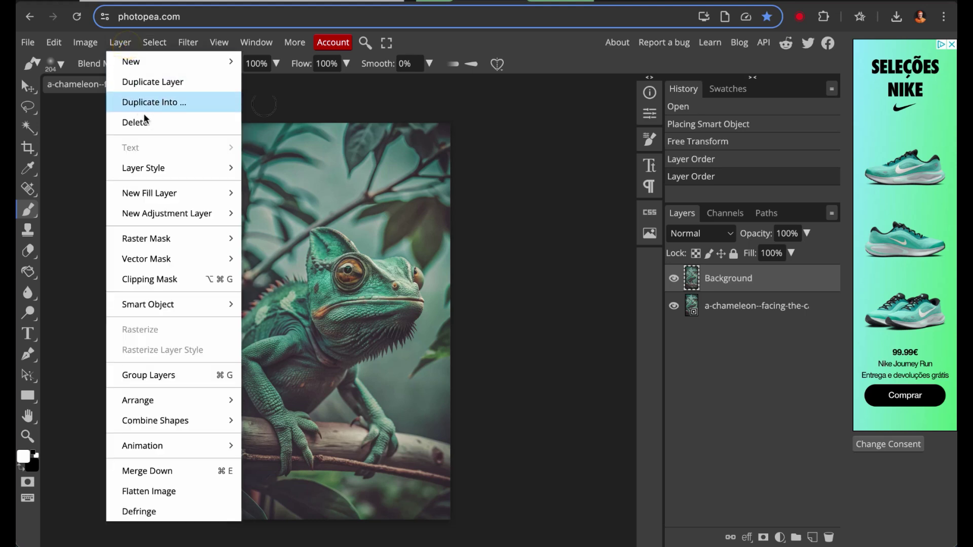
mouse_move(189, 243)
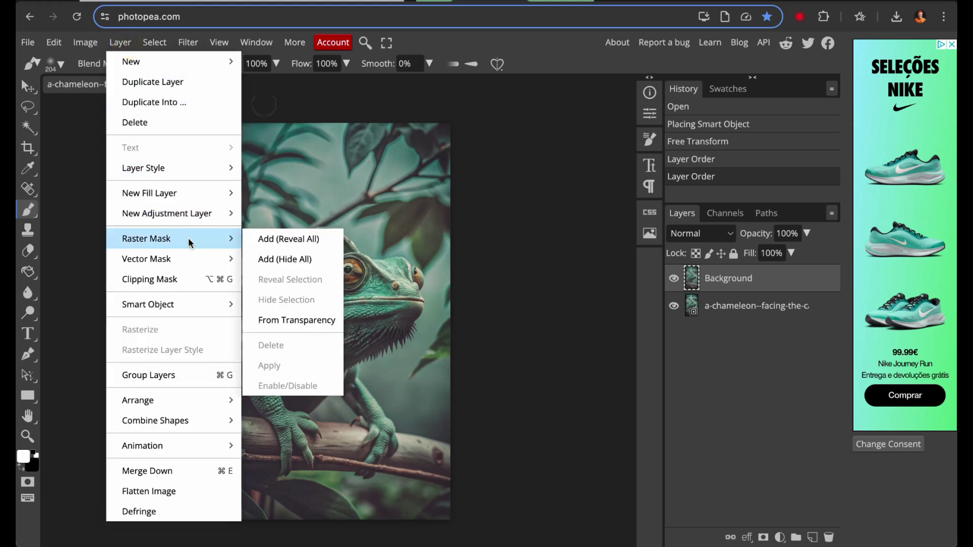
left_click(283, 259)
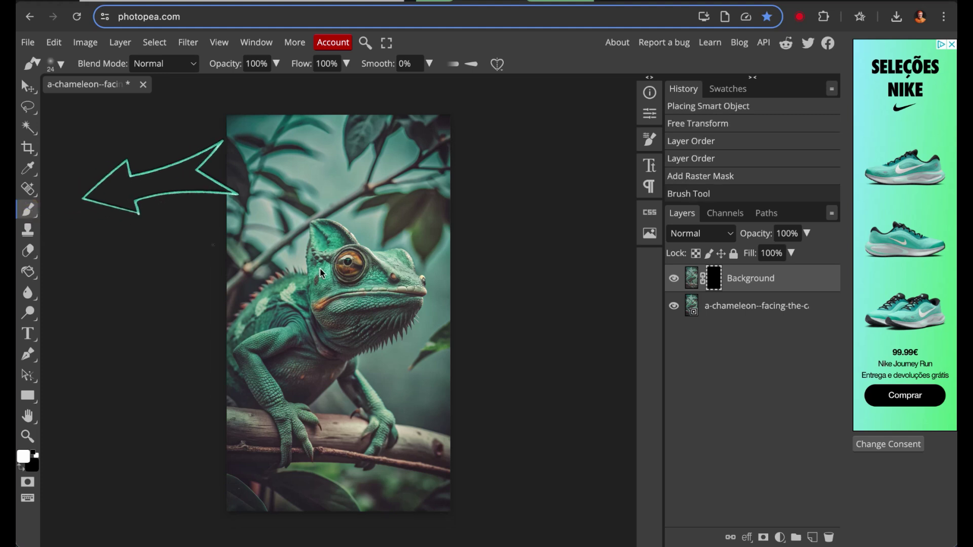
Set the soft brush size to 126 px at 0% hardness
right_click(321, 274)
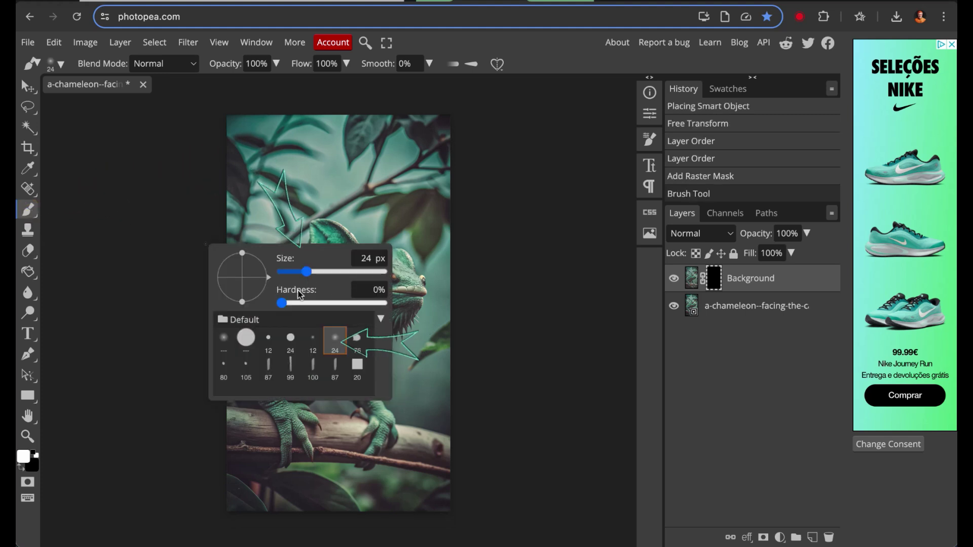
mouse_move(307, 272)
left_mouse_down()
mouse_move(338, 276)
mouse_move(328, 276)
left_mouse_up()
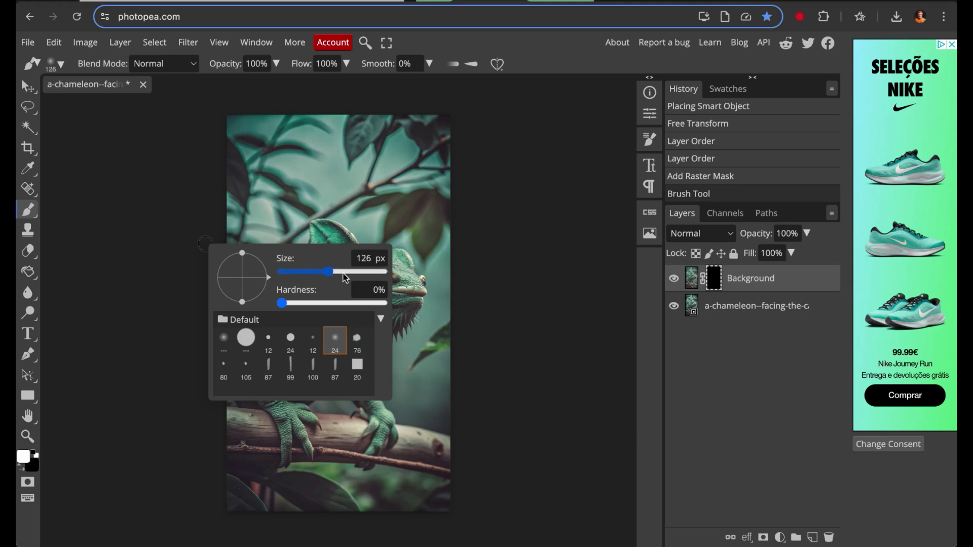
left_click(488, 289)
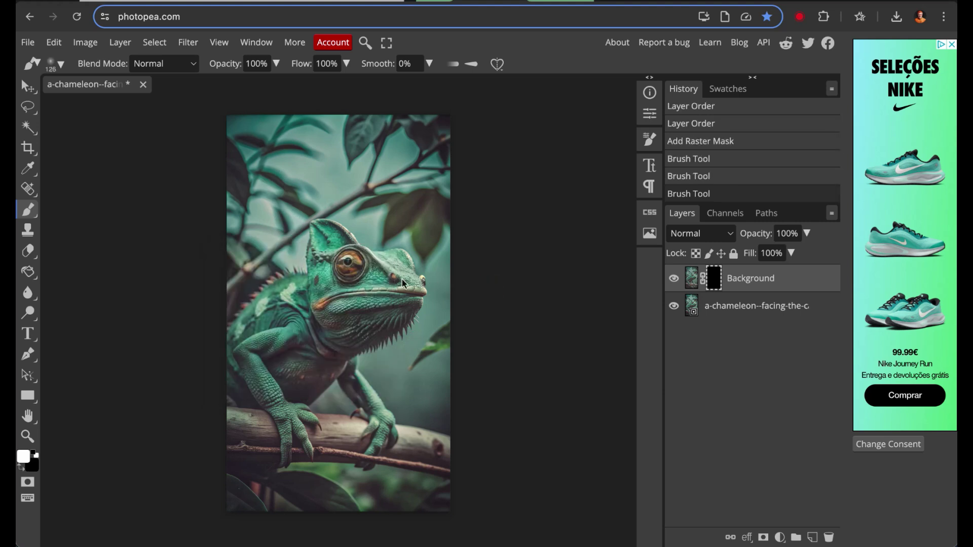
Paint white on the mask over the nostril and snout tip, then pick the 24 px soft brush
scroll(488, 289, "left", 2)
scroll(431, 286, "up", 3)
scroll(432, 285, "up", 5)
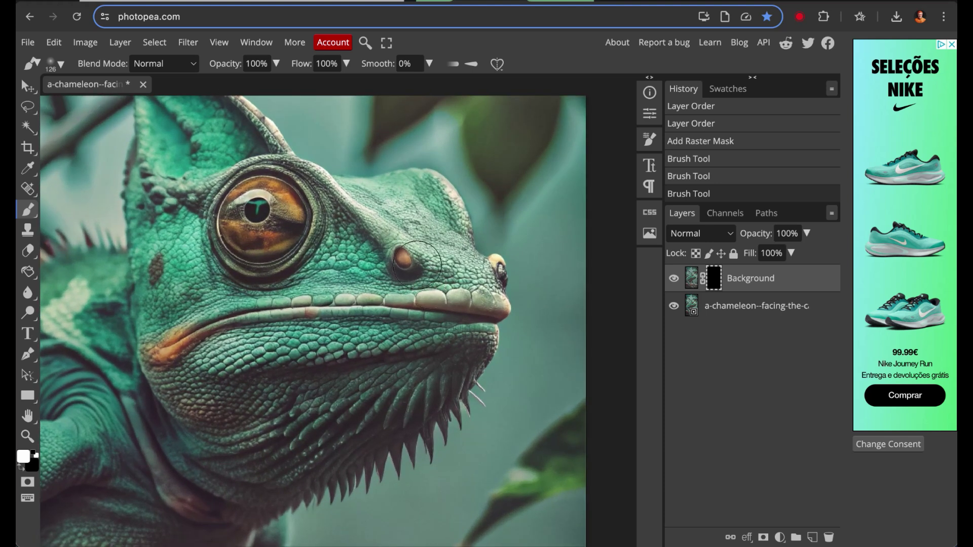
left_click(408, 260)
left_click(400, 257)
left_click(403, 254)
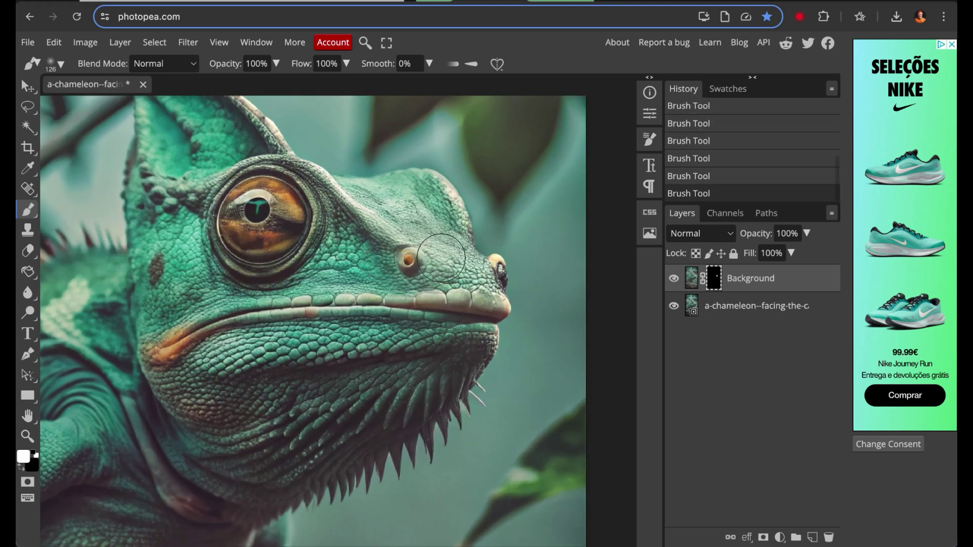
mouse_move(484, 256)
left_mouse_down()
mouse_move(502, 268)
mouse_move(500, 300)
mouse_move(413, 282)
left_mouse_up()
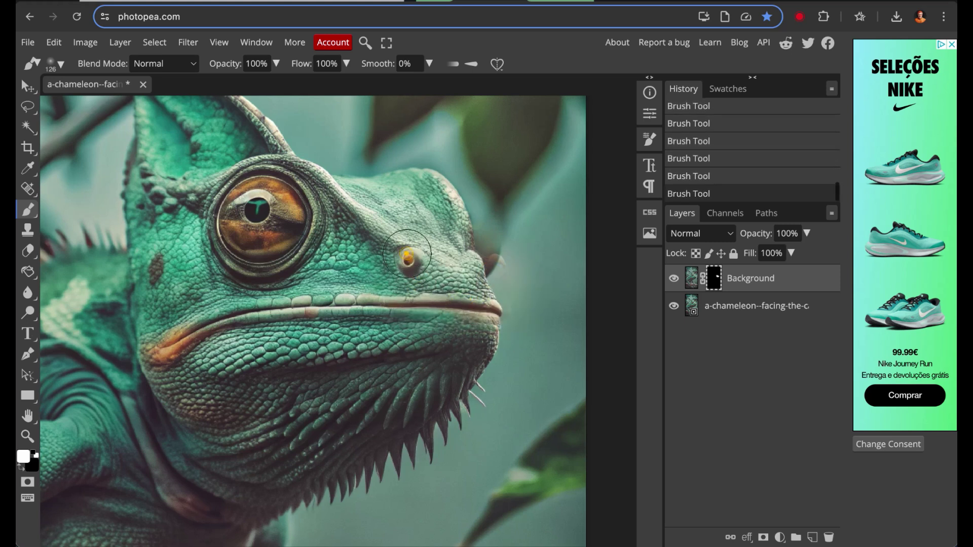
right_click(476, 264)
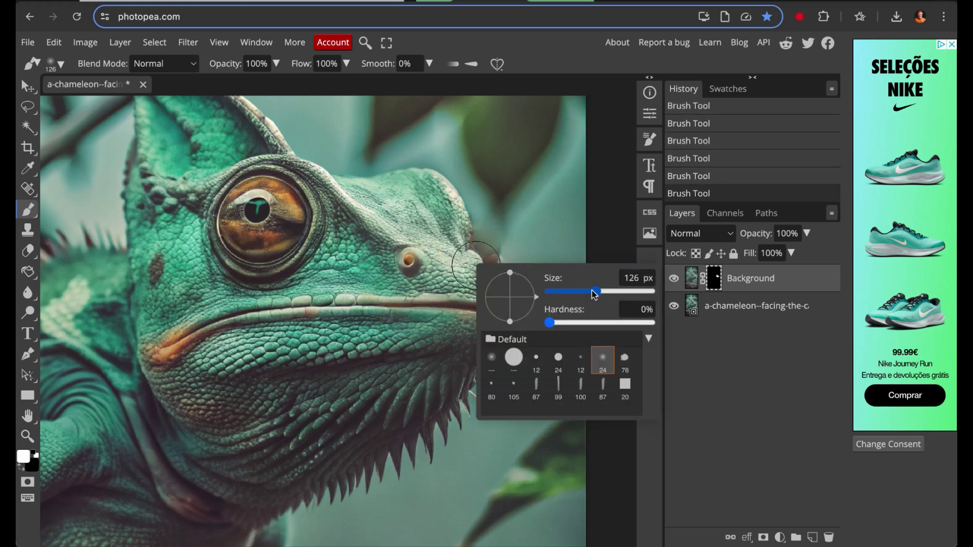
double_click(558, 359)
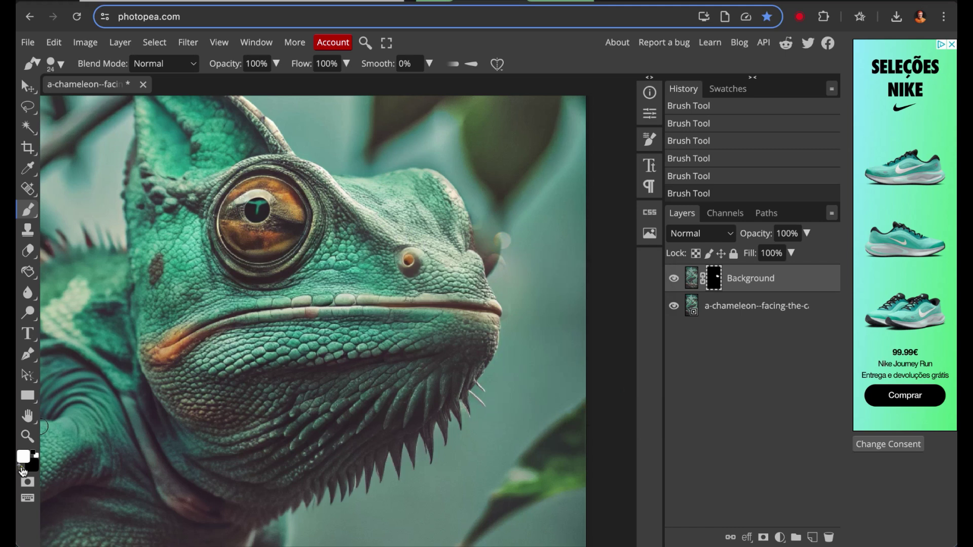
Mask out stray chin edges in black and reveal more near the nose tip in white
left_click(22, 471)
left_click_drag(495, 237, 498, 265)
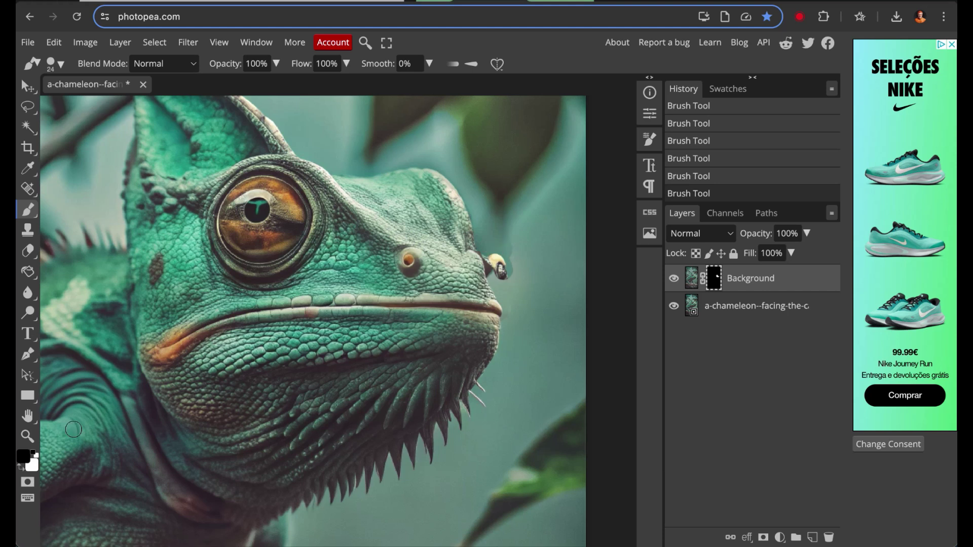
left_click(23, 467)
mouse_move(488, 267)
left_mouse_down()
mouse_move(504, 267)
mouse_move(497, 283)
mouse_move(509, 240)
mouse_move(513, 282)
mouse_move(525, 280)
left_mouse_up()
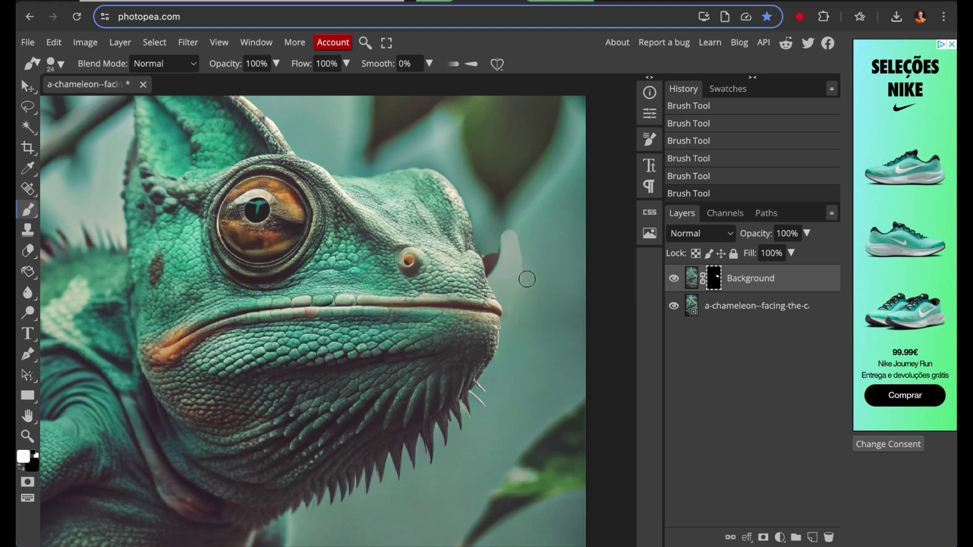
Export the blended chameleon image as a PNG file
left_click(734, 306)
left_click(27, 42)
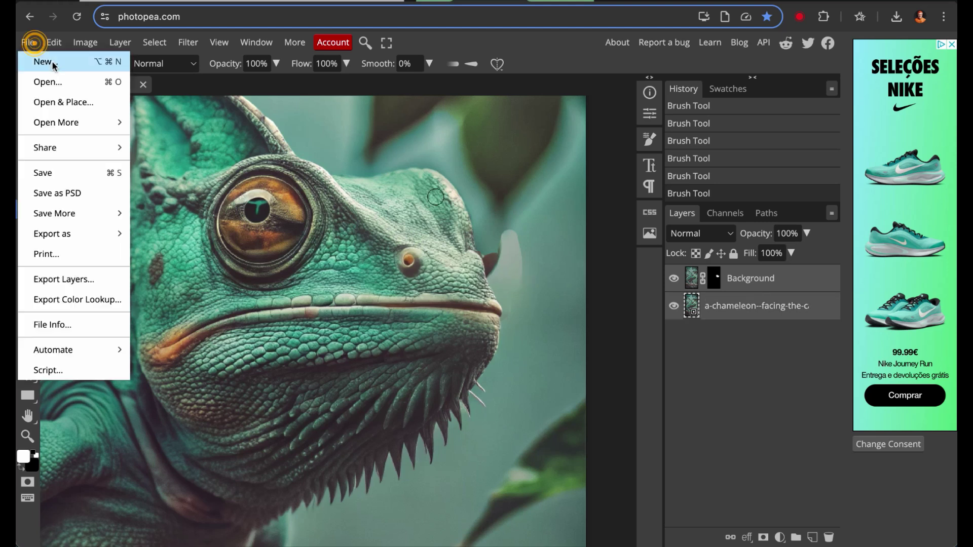
mouse_move(96, 231)
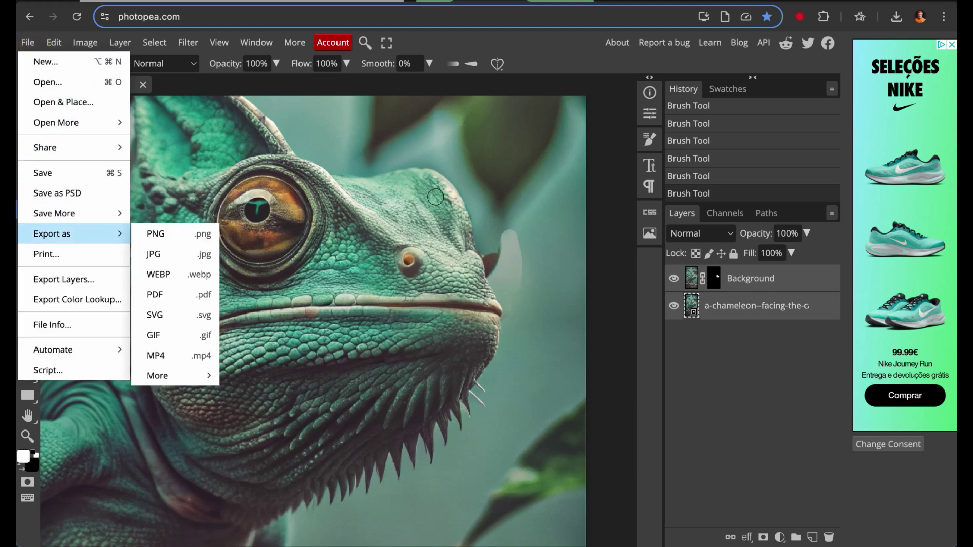
left_click(163, 233)
left_click(512, 287)
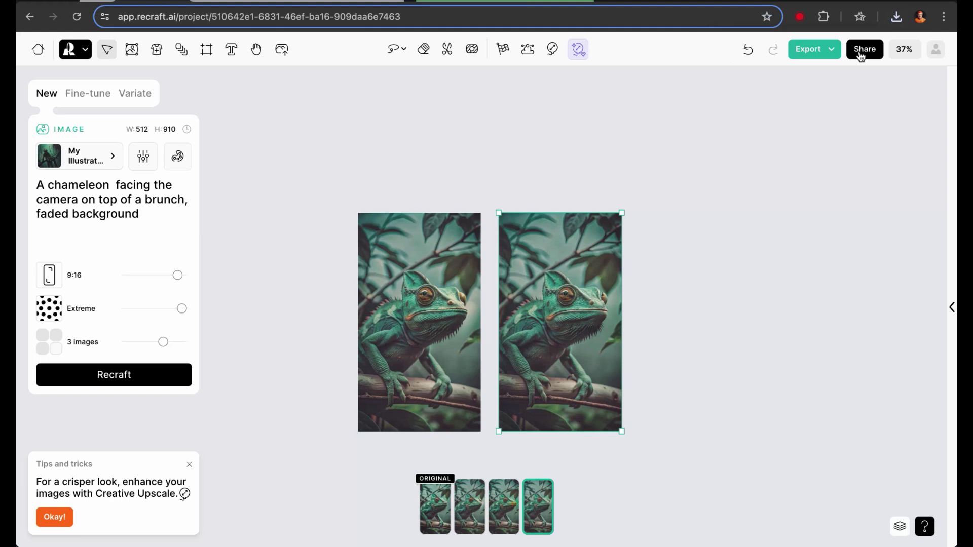
Import the exported chameleon PNG into Recraft and centre it on the canvas
left_click(896, 17)
left_click_drag(779, 71, 678, 174)
left_click_drag(731, 231, 435, 124)
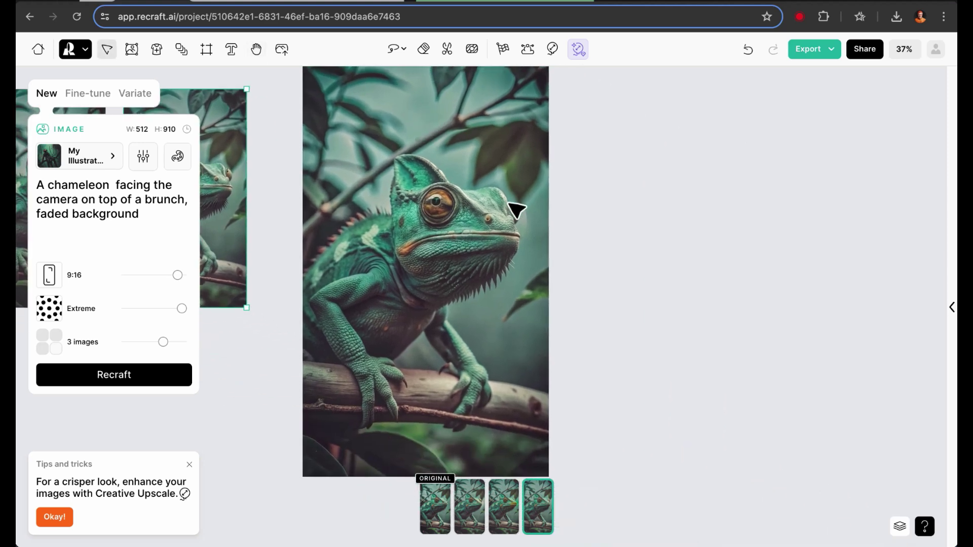
scroll(517, 209, "up", 10)
scroll(524, 213, "down", 2)
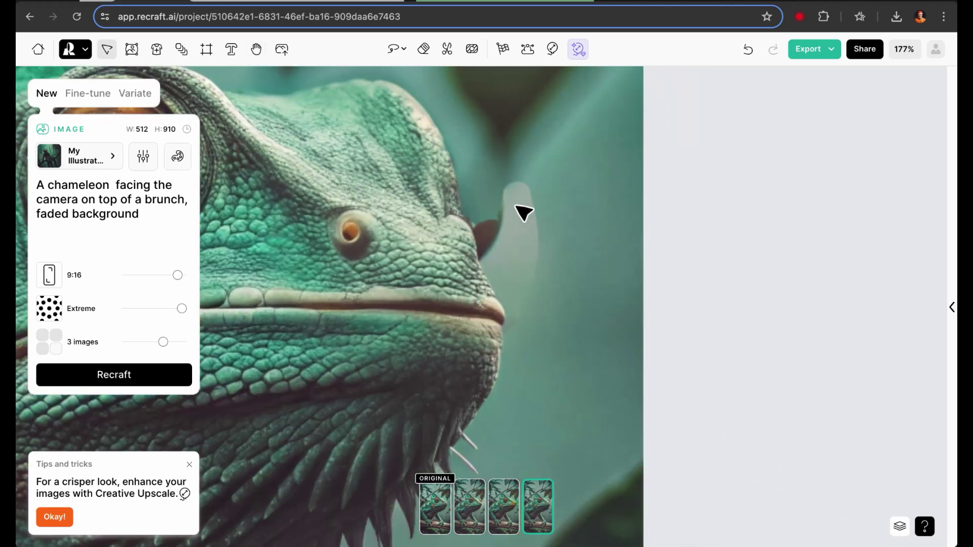
scroll(523, 212, "down", 2)
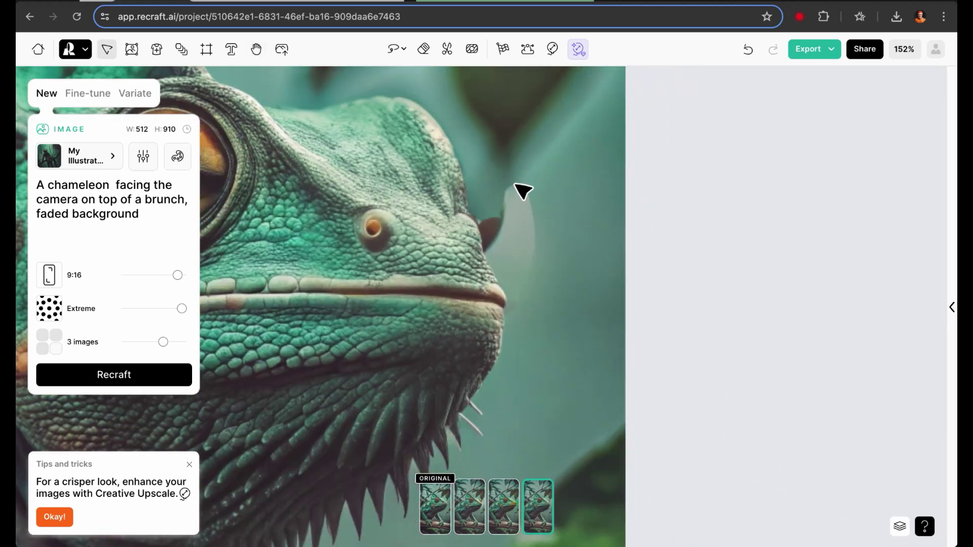
Use the Eraser to remove the pale patch beside the snout
left_click(425, 50)
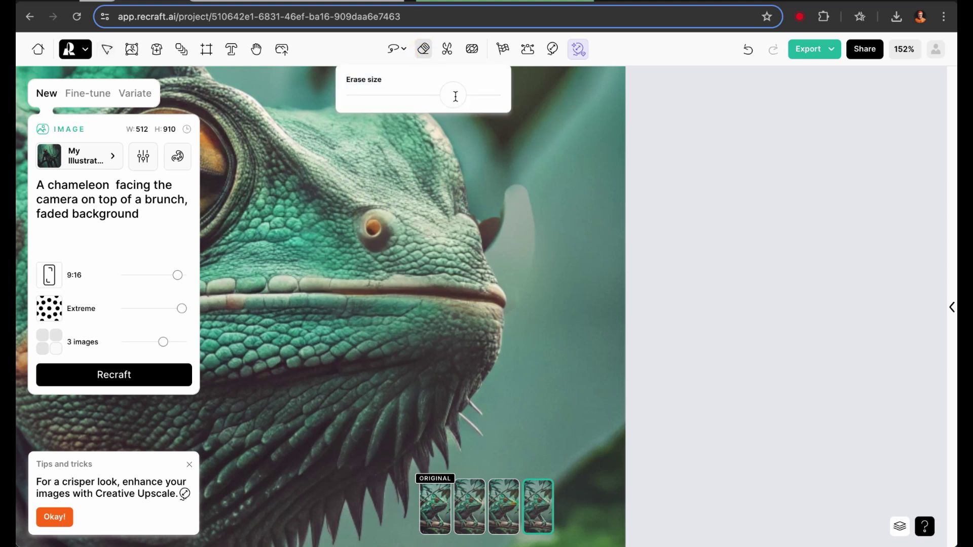
left_click(544, 194)
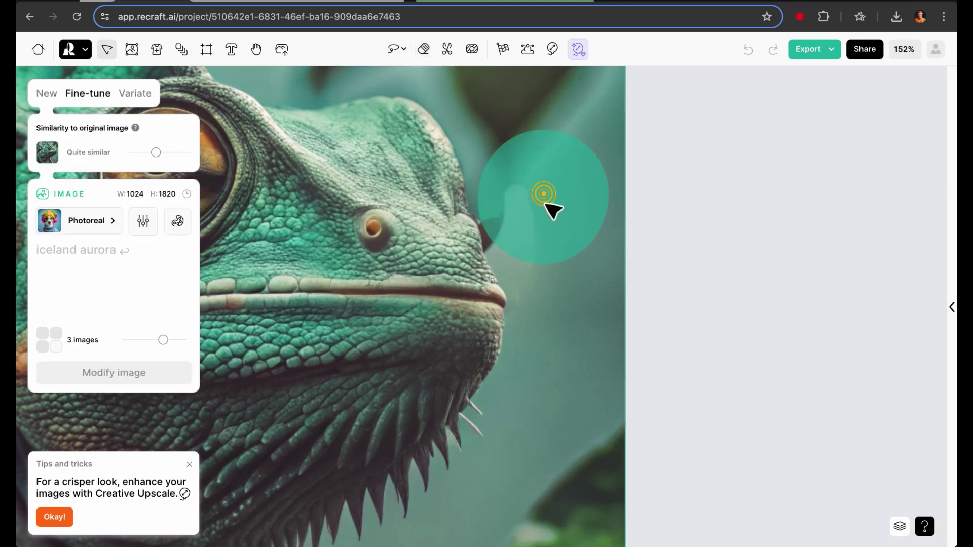
left_click_drag(545, 202, 556, 242)
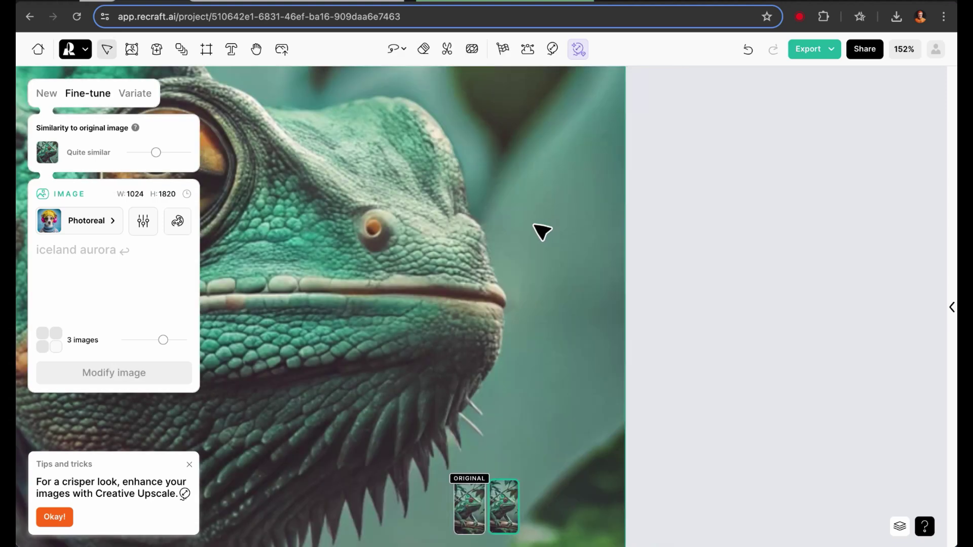
scroll(542, 233, "down", 5)
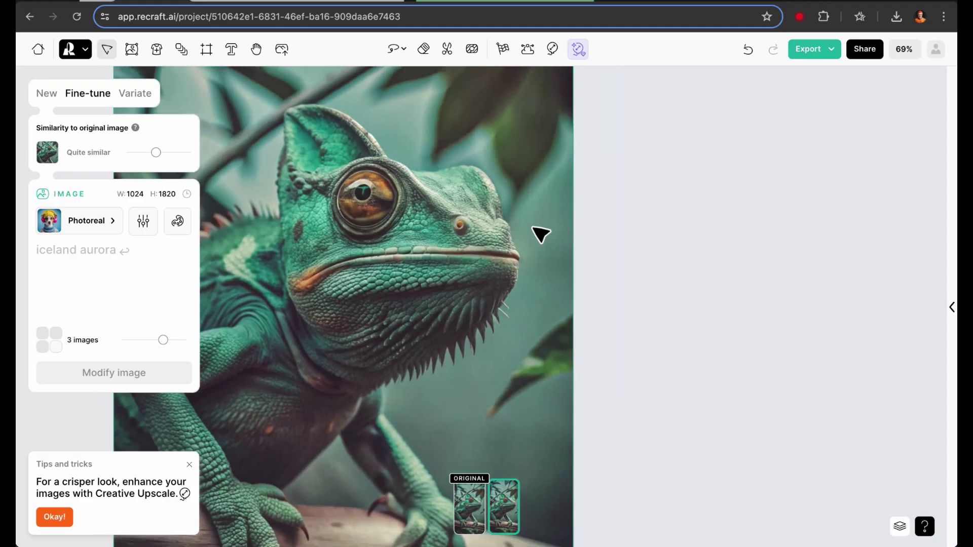